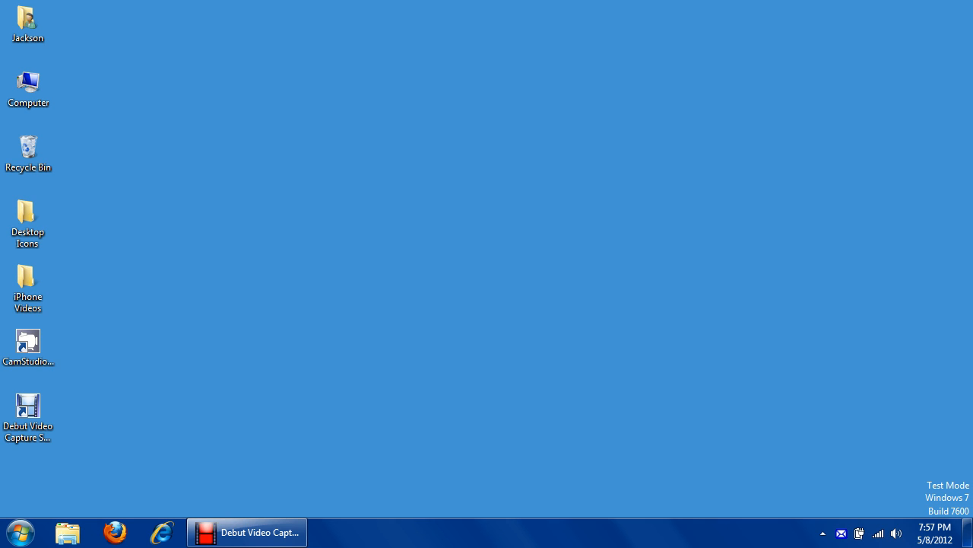
Step: From the Computer overview, go into the connected iPhone's storage
click(696, 276)
click(690, 280)
double_click(29, 95)
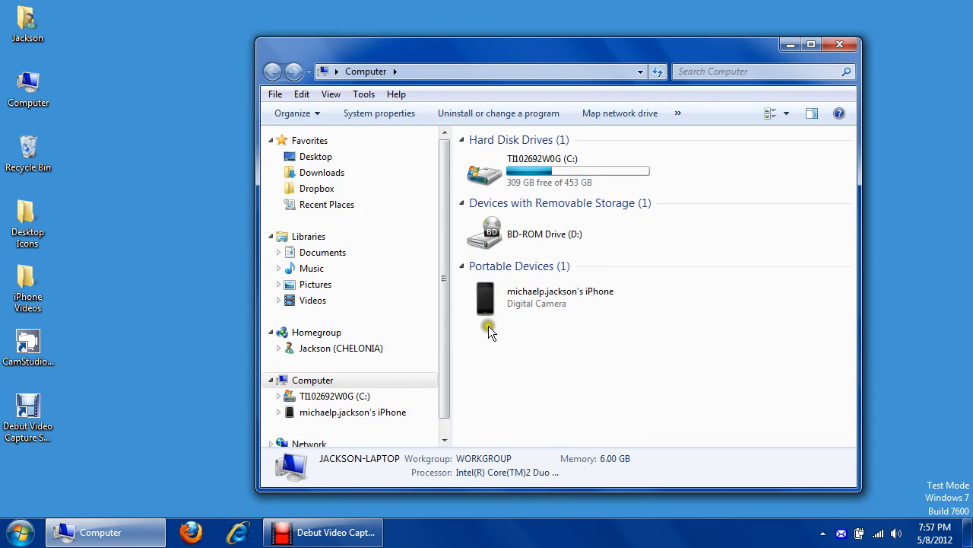
click(549, 303)
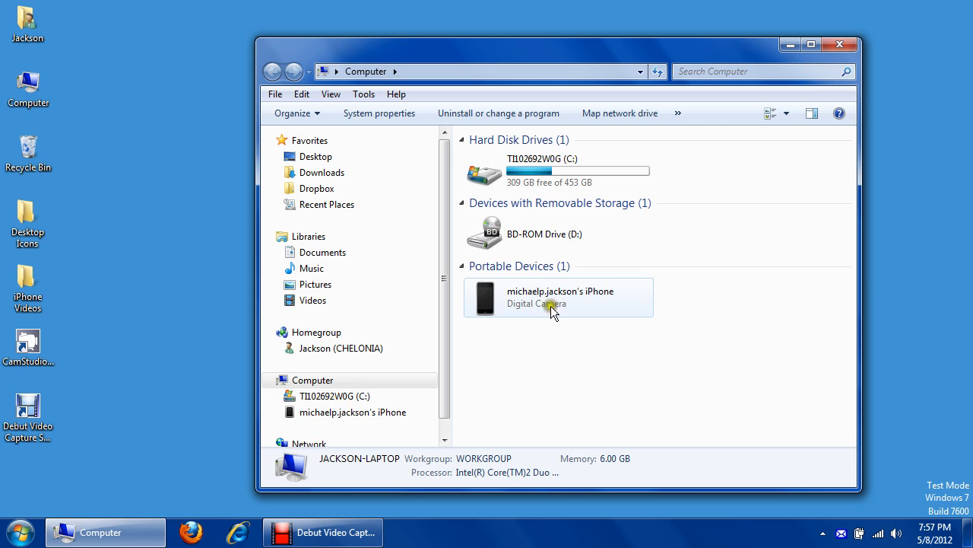
double_click(535, 305)
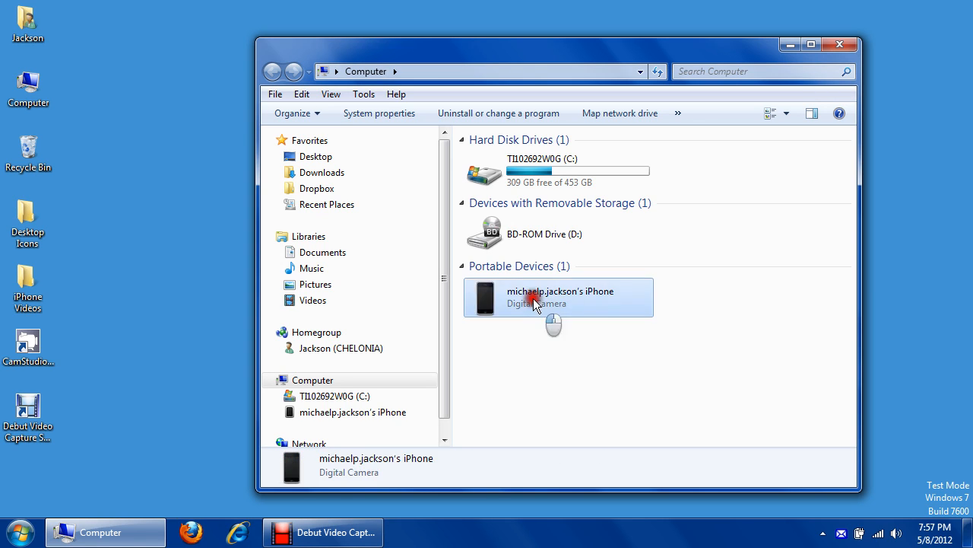
Step: Navigate Internal Storage > DCIM > 860OKMZO to reach the photo folder
double_click(516, 159)
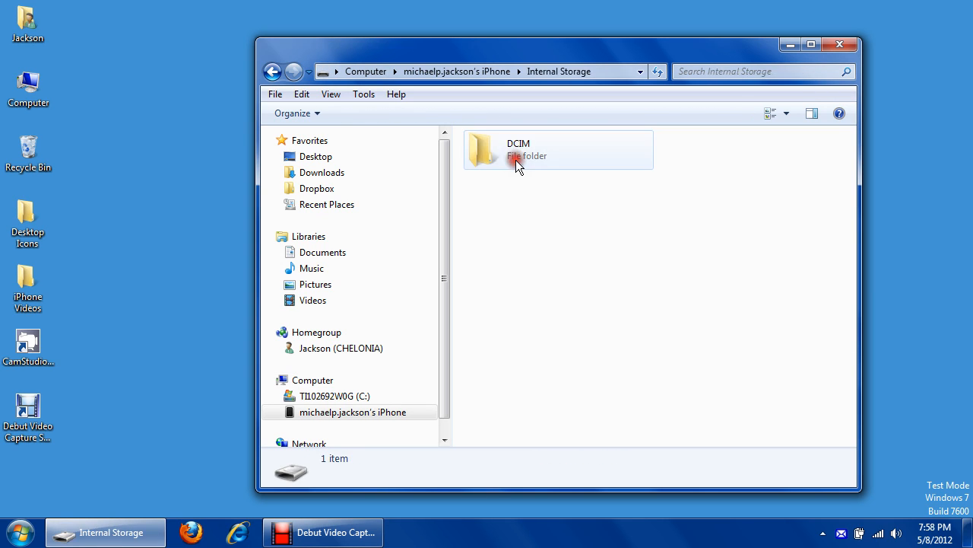
double_click(481, 155)
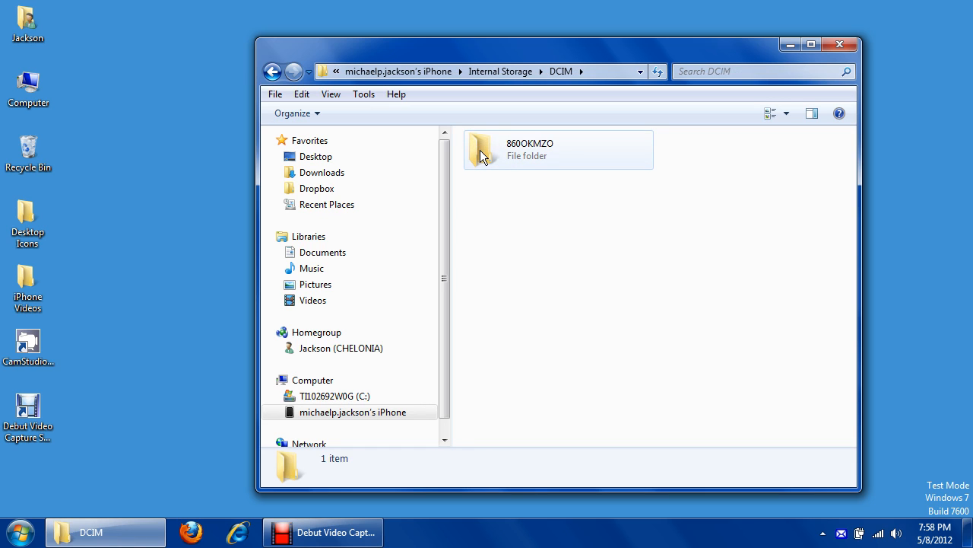
double_click(479, 150)
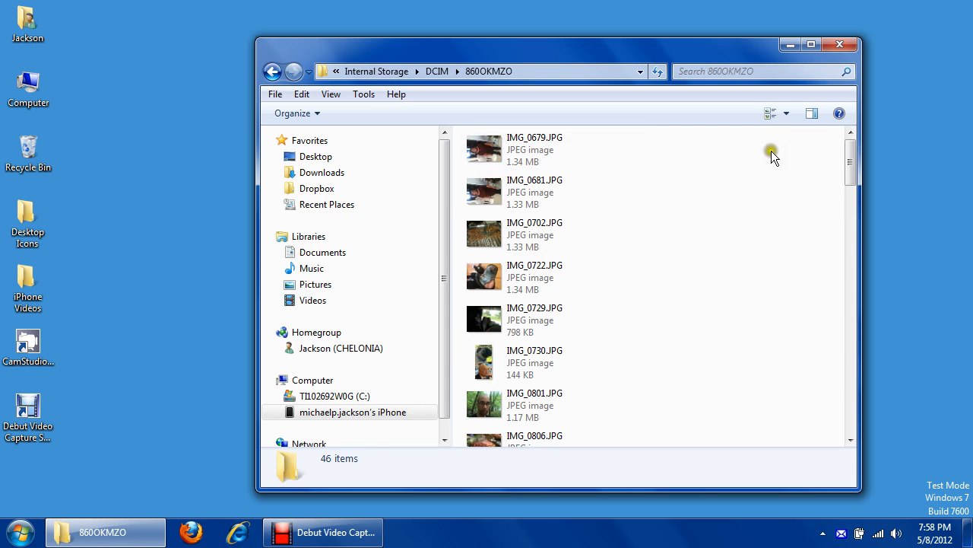
drag(849, 147, 839, 304)
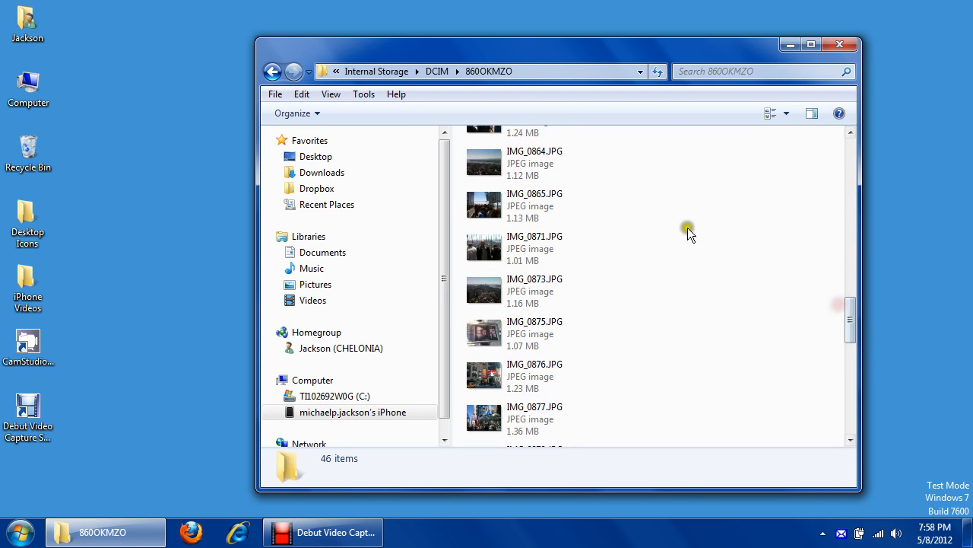
drag(706, 171, 492, 427)
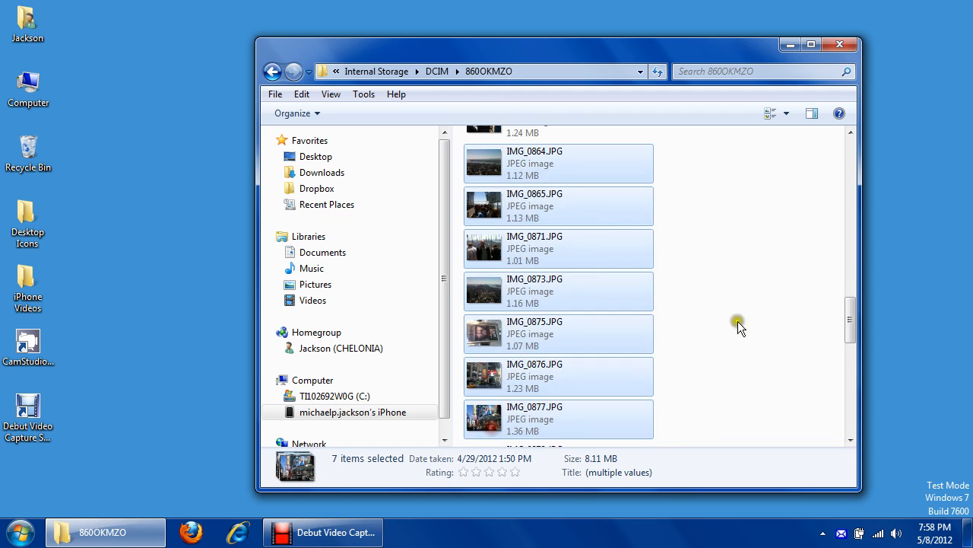
drag(854, 308, 851, 411)
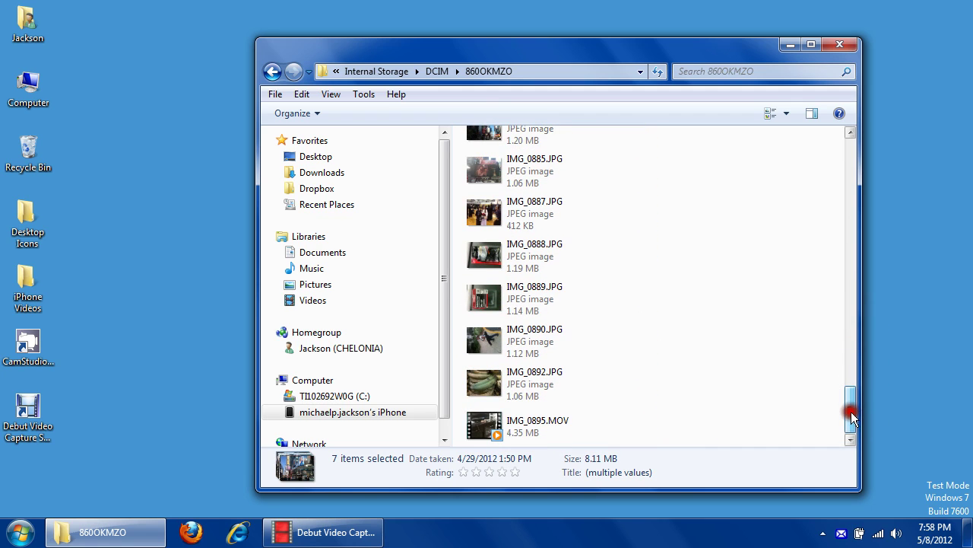
Step: Copy the IMG_0895.MOV video via its right-click menu
right_click(500, 417)
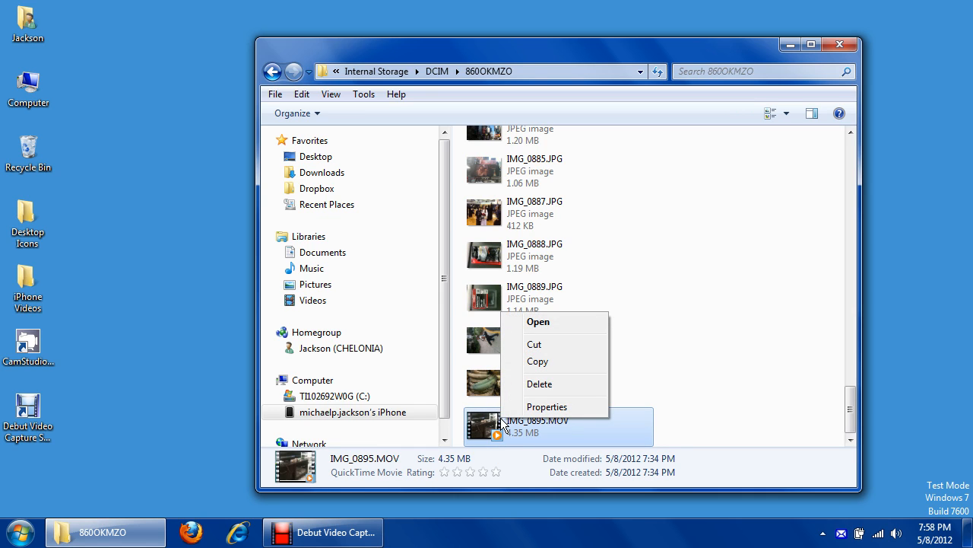
click(538, 362)
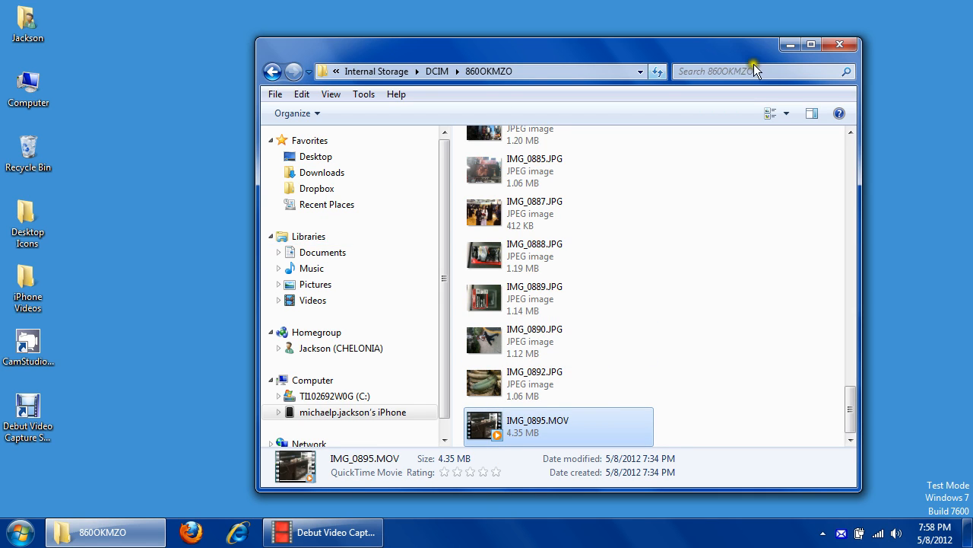
Step: Paste IMG_0895.MOV into the empty iPhone Videos desktop folder
double_click(32, 284)
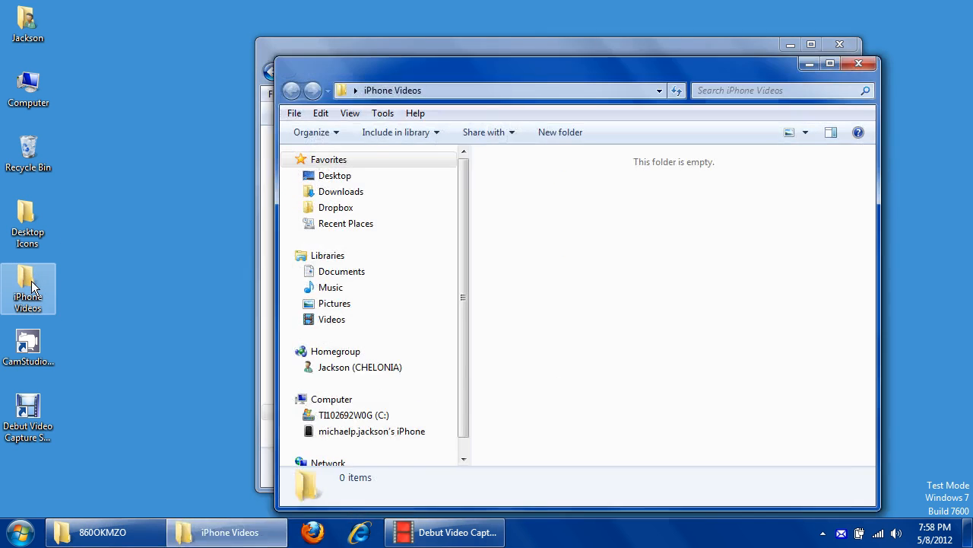
right_click(562, 240)
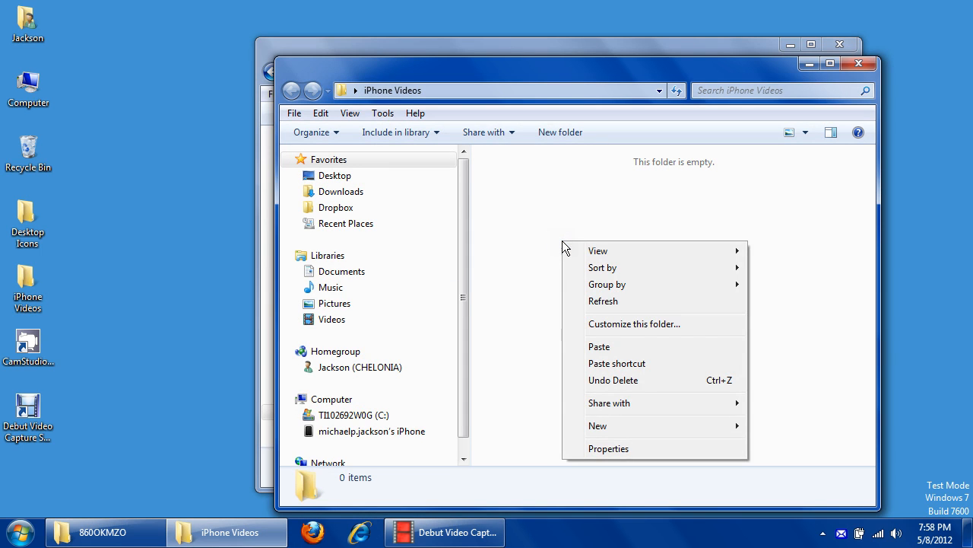
click(599, 346)
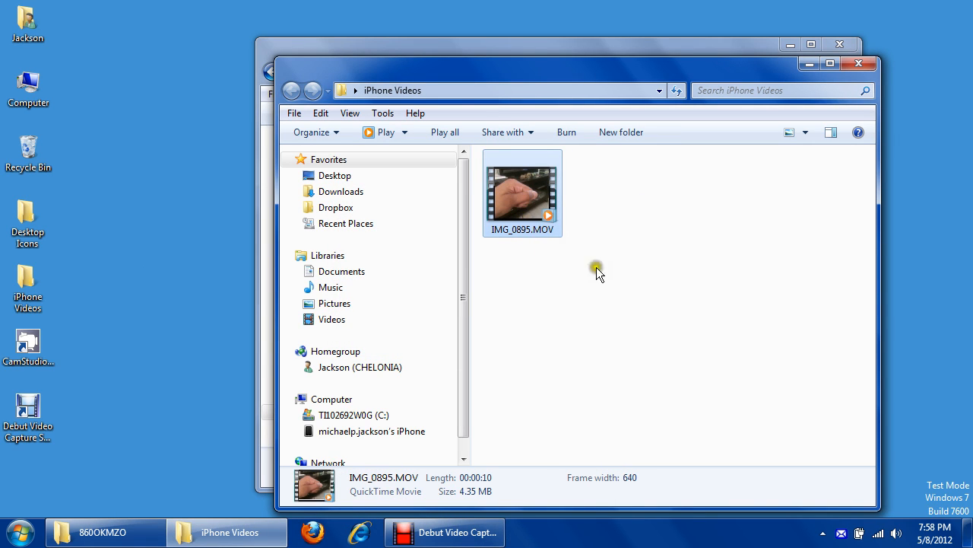
Step: Move the 860OKMZO window left and bring iPhone Videos back to the front
click(809, 64)
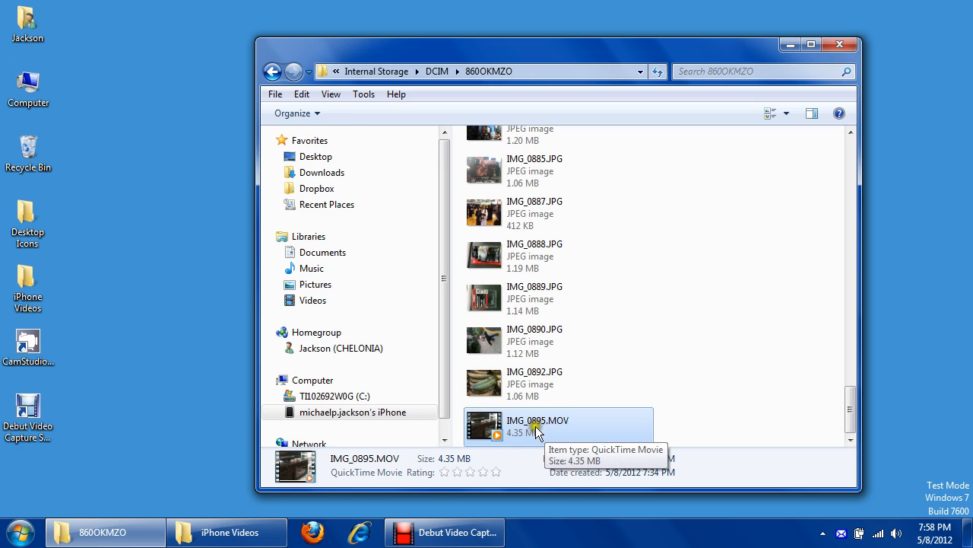
drag(714, 44, 527, 47)
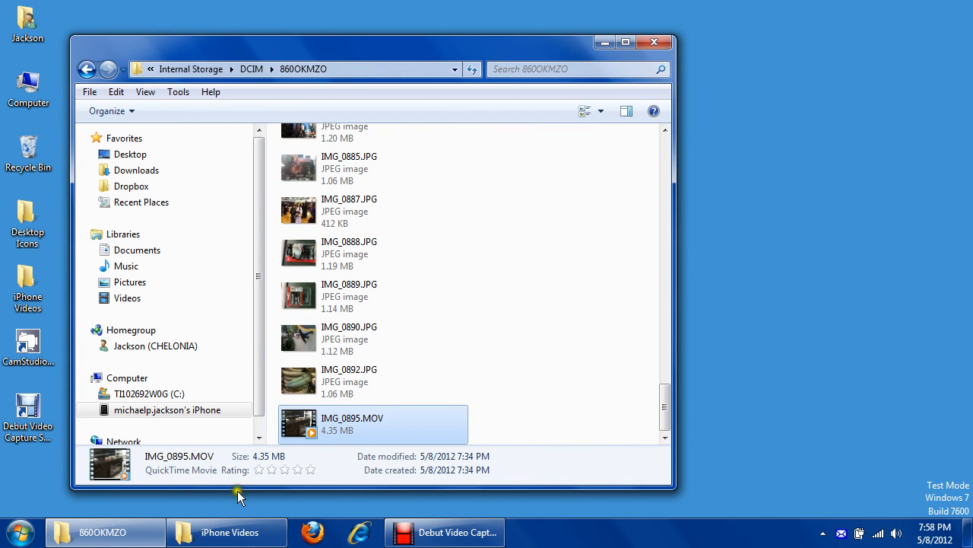
click(228, 531)
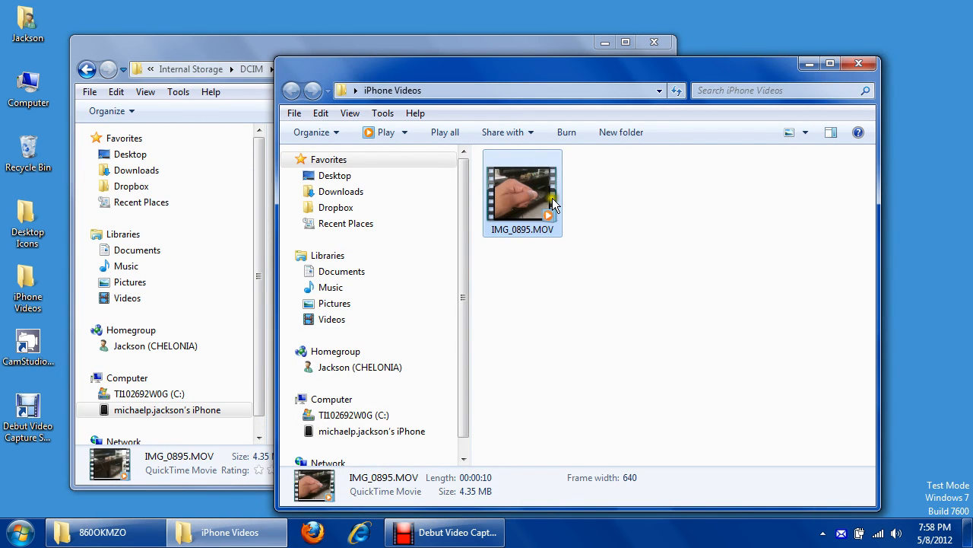